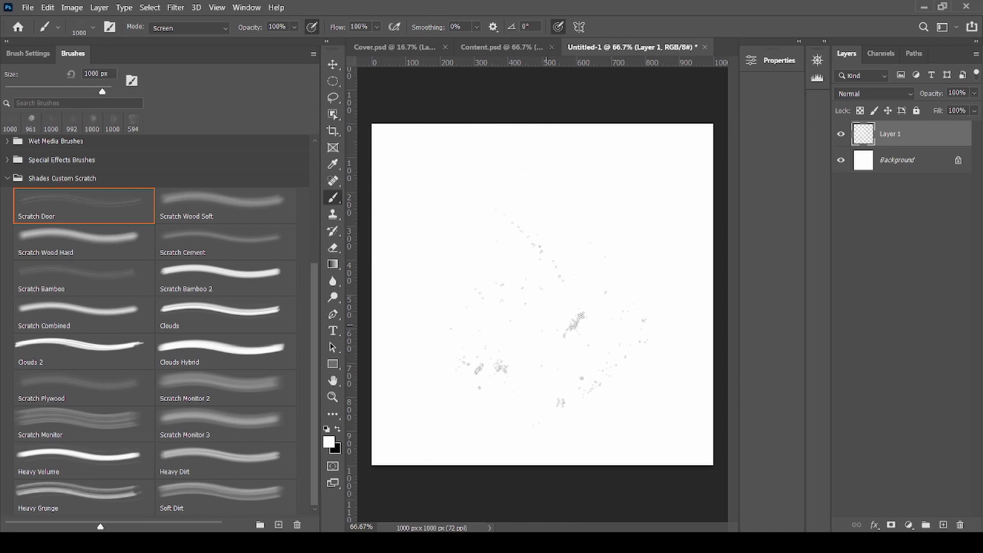
Step: Stamp Scratch Door on Layer 1 and Scratch Wood Soft on Layer 2, hide both, and add Layer 3
mouse_move(532, 230)
mouse_down()
mouse_move(589, 333)
mouse_move(512, 384)
mouse_move(486, 230)
mouse_up()
click(840, 134)
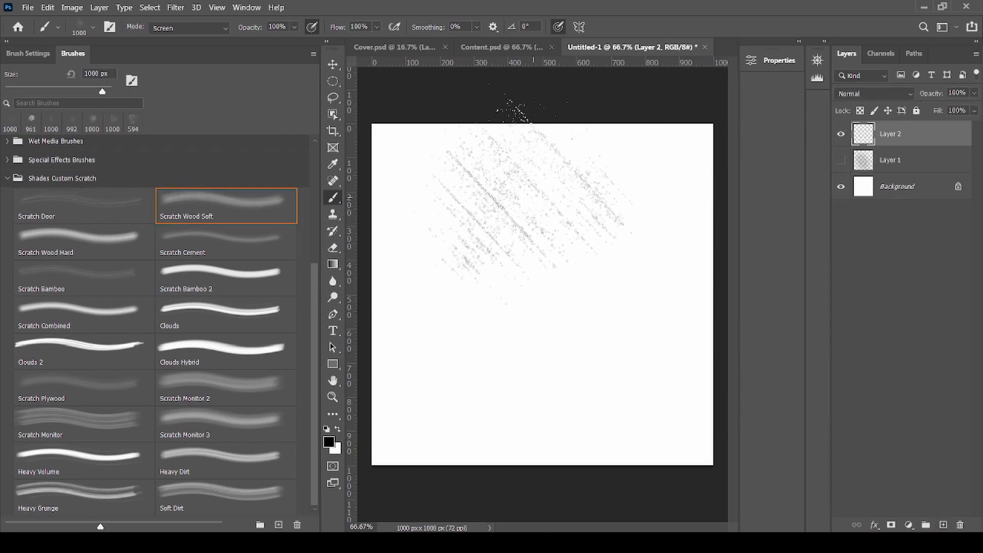
mouse_move(528, 205)
mouse_down()
mouse_move(512, 231)
mouse_move(724, 405)
mouse_move(852, 292)
mouse_up()
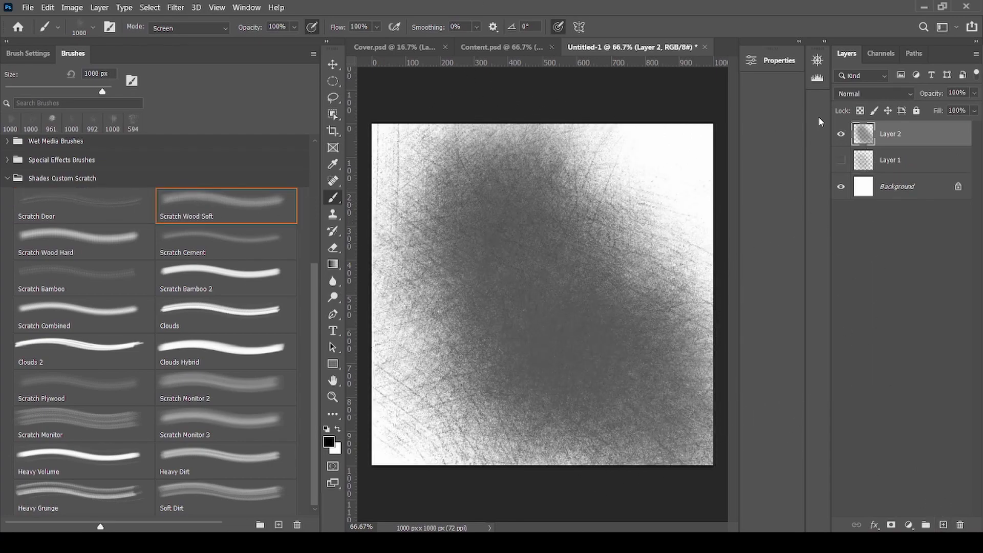
click(840, 135)
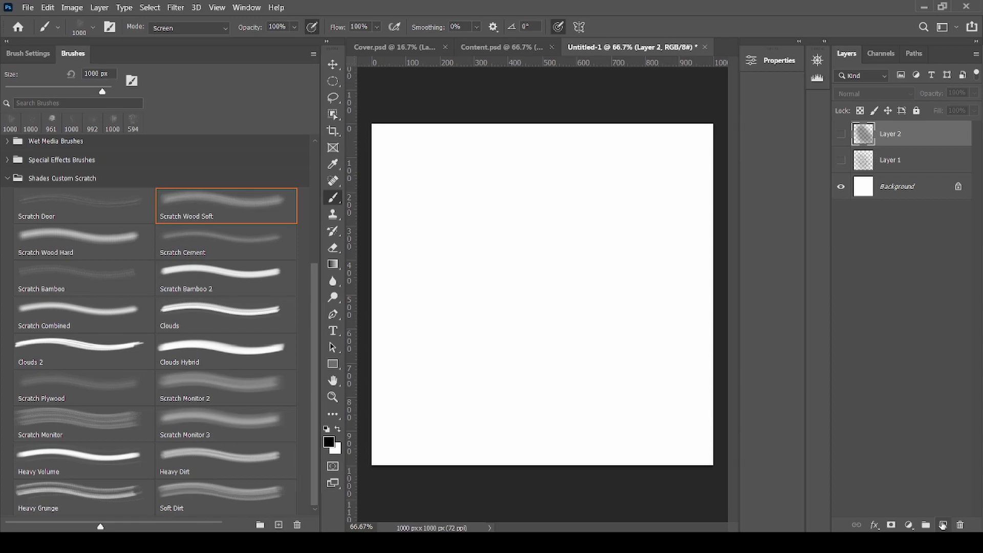
click(942, 525)
Step: Stamp a Scratch Wood Hard texture on Layer 3, then paint white scratches over it
click(100, 243)
drag(543, 199, 447, 245)
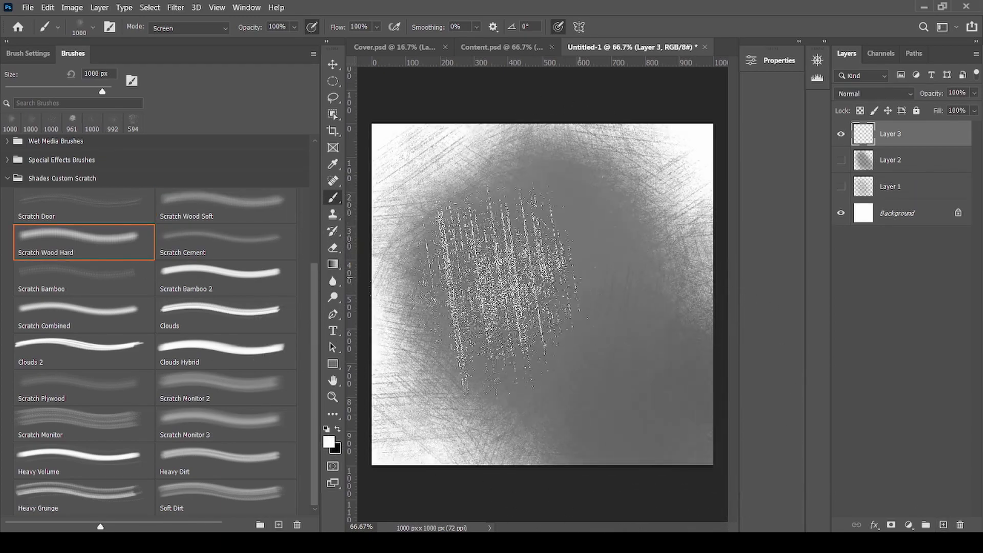
key(x)
drag(440, 220, 773, 373)
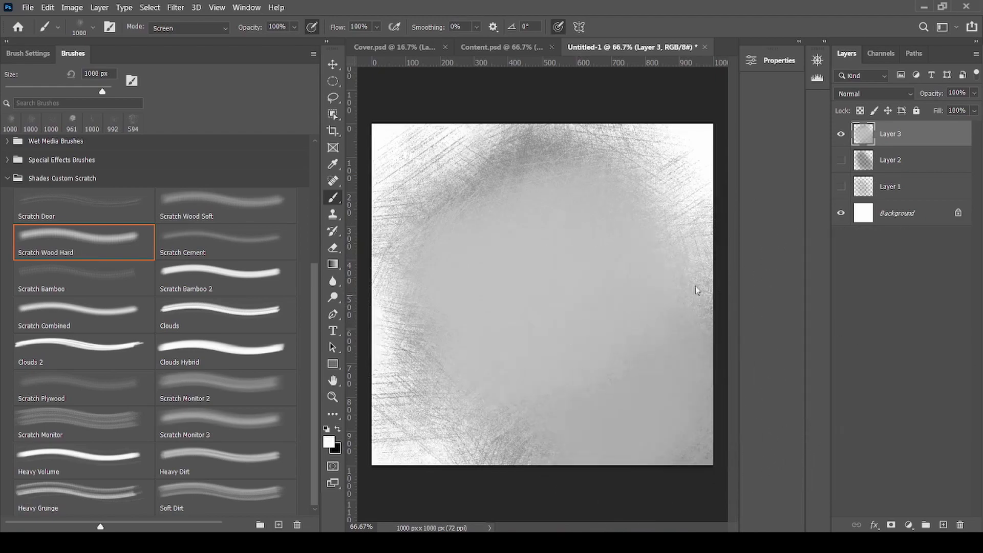
mouse_move(461, 154)
mouse_down()
mouse_move(512, 230)
mouse_move(604, 491)
mouse_move(537, 358)
mouse_up()
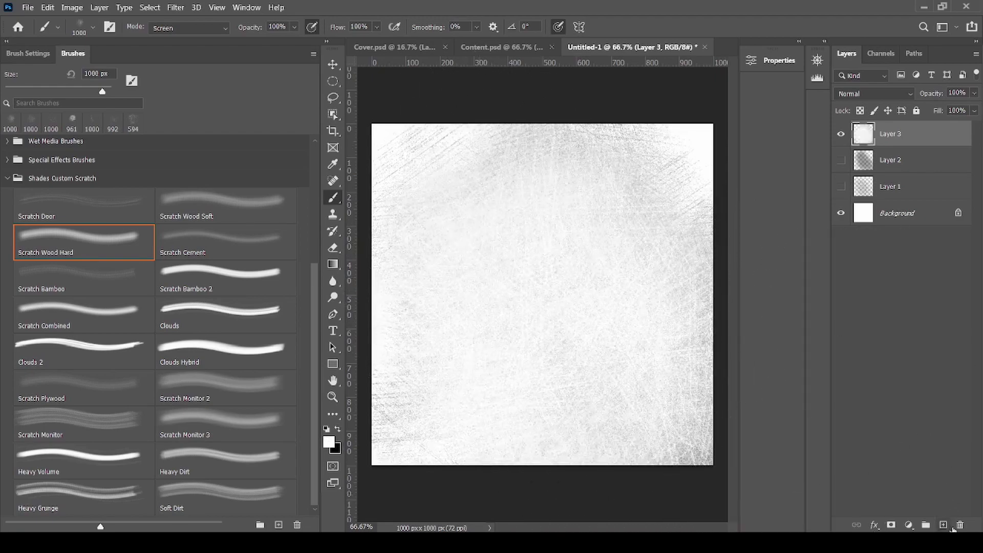
Step: Spray a dark Scratch Cement speckle texture on new Layer 4, with Layers 3 and 4 hidden
click(944, 526)
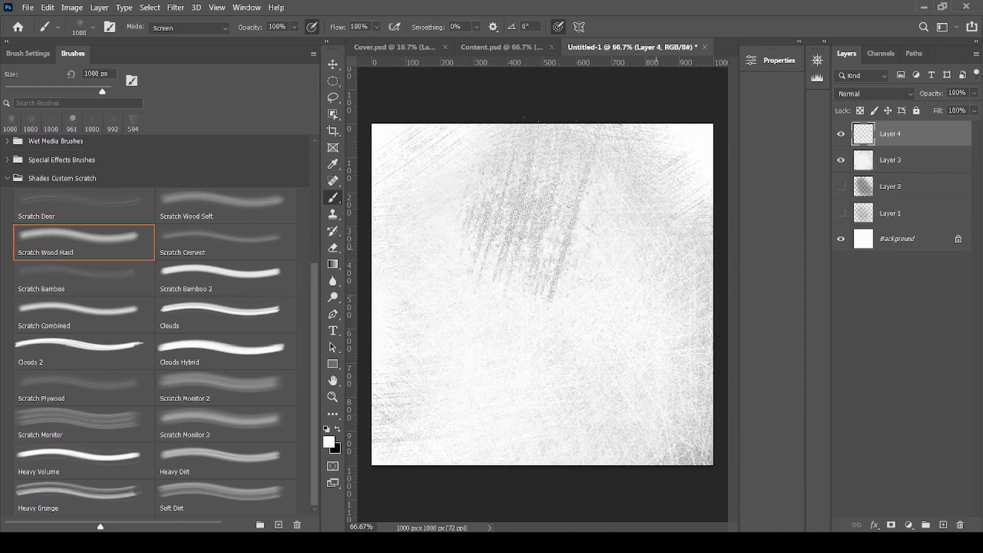
click(840, 159)
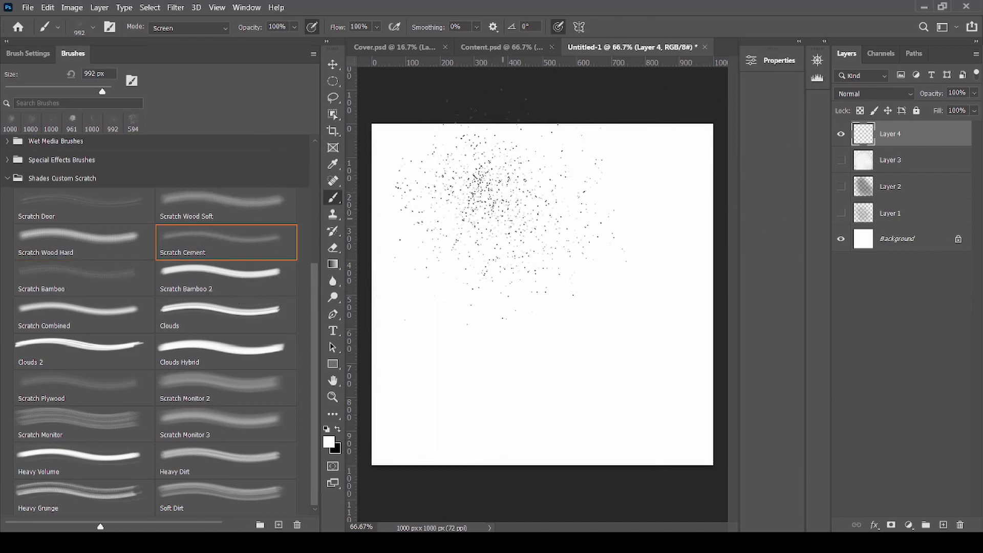
key(x)
drag(476, 189, 614, 389)
drag(604, 317, 644, 389)
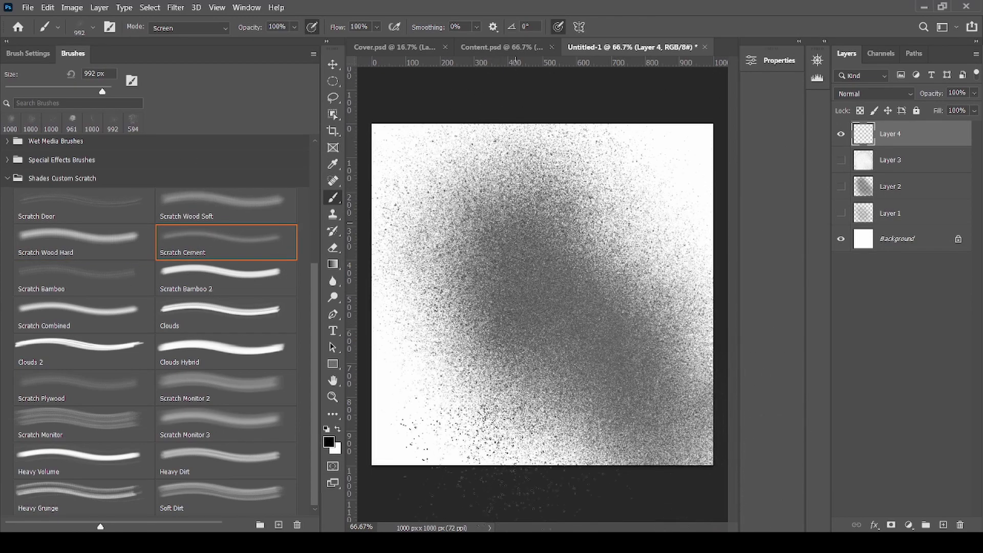
drag(512, 348, 450, 409)
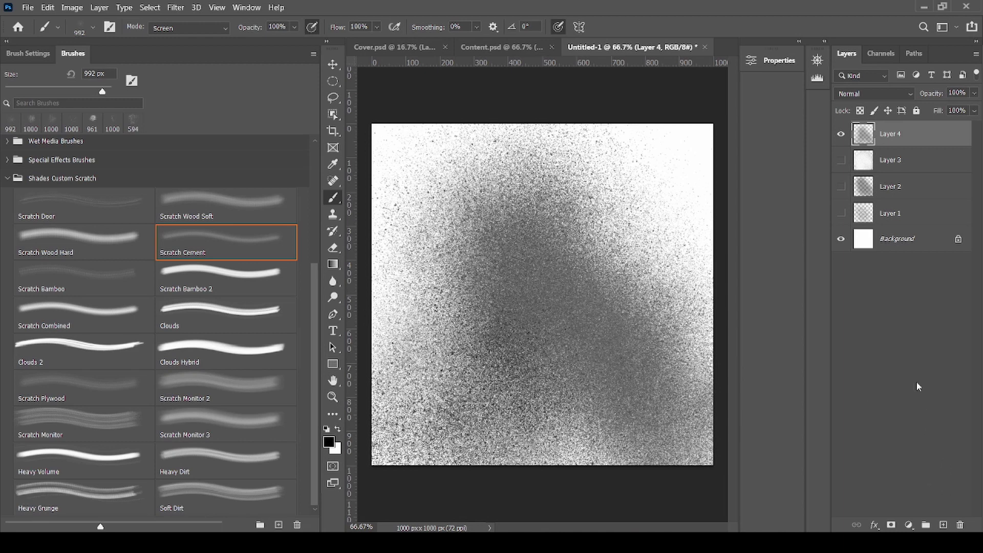
click(840, 136)
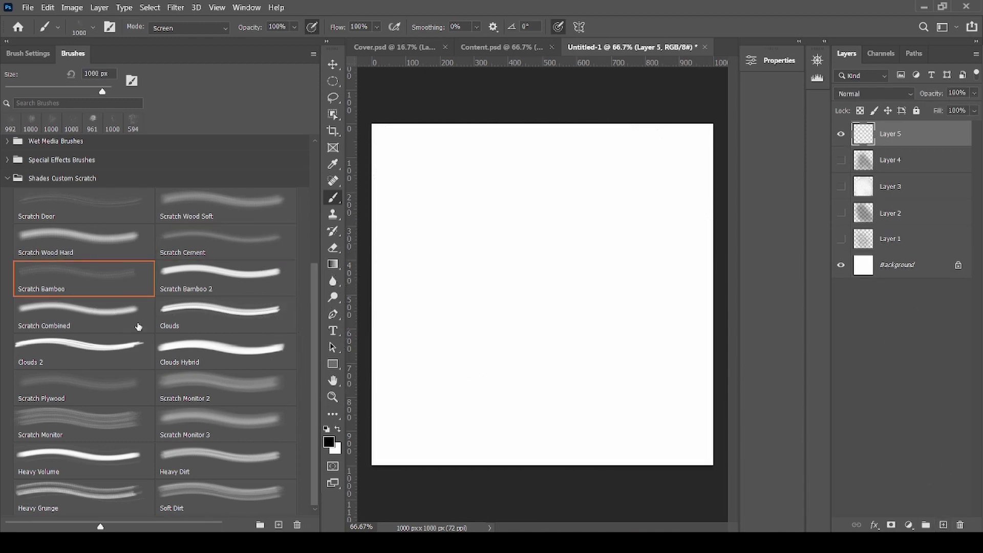
Step: Fill Layer 5 with dense Scratch Bamboo and Layer 6 with a top-darkened Scratch Bamboo 2 cloud; hide both
drag(451, 279, 768, 420)
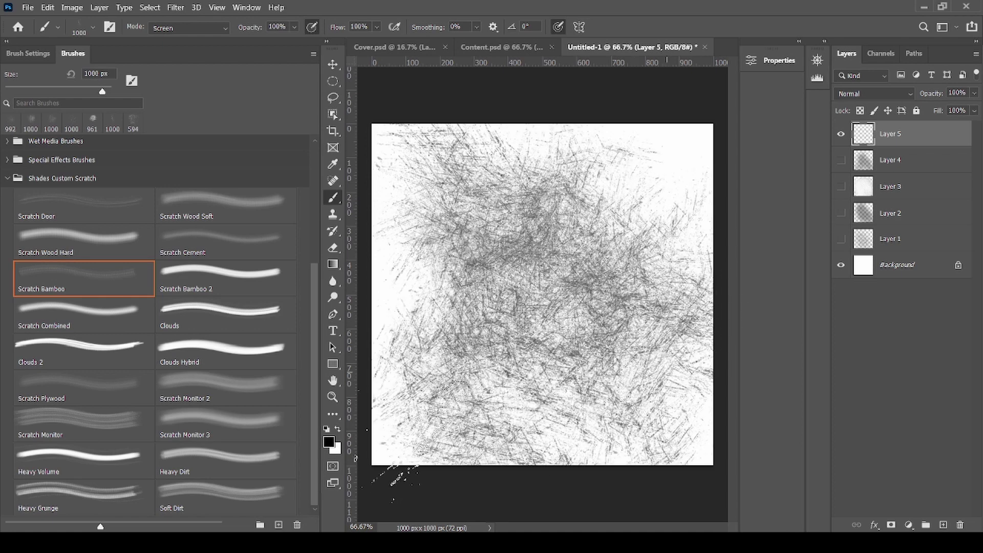
click(840, 137)
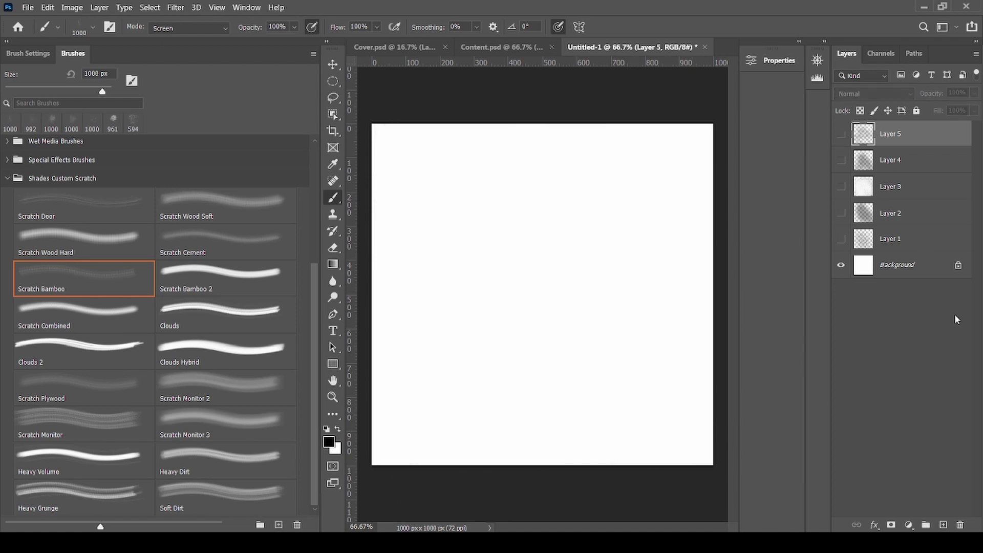
click(210, 276)
drag(450, 210, 665, 389)
key(x)
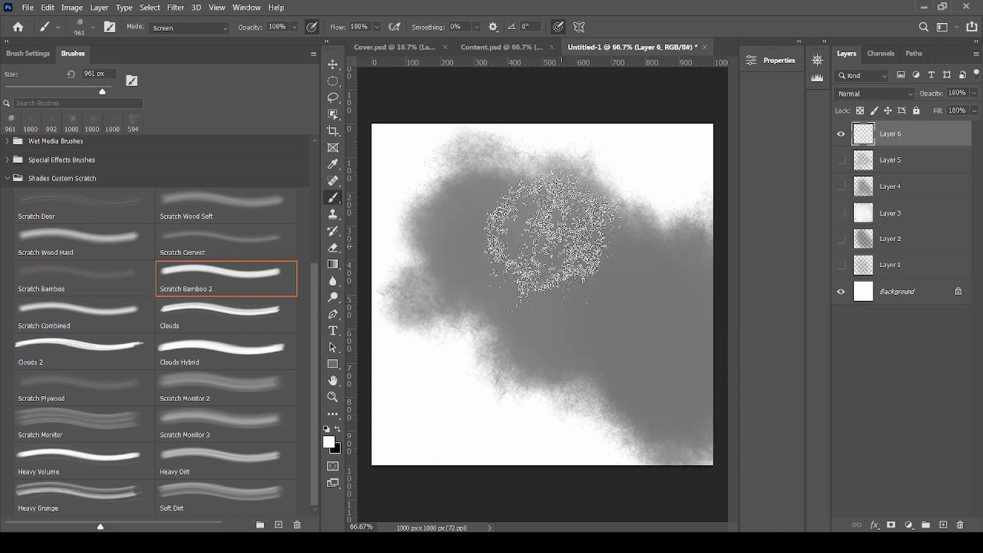
mouse_move(547, 236)
mouse_down()
mouse_move(527, 327)
mouse_move(726, 410)
mouse_move(504, 409)
mouse_move(578, 353)
mouse_move(703, 351)
mouse_move(658, 362)
mouse_up()
key(x)
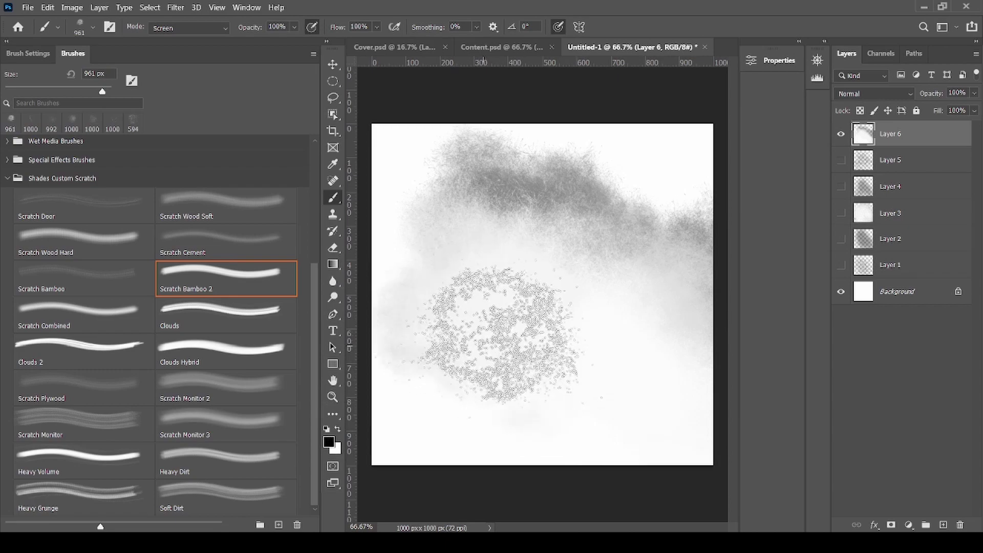
key(ctrl+z)
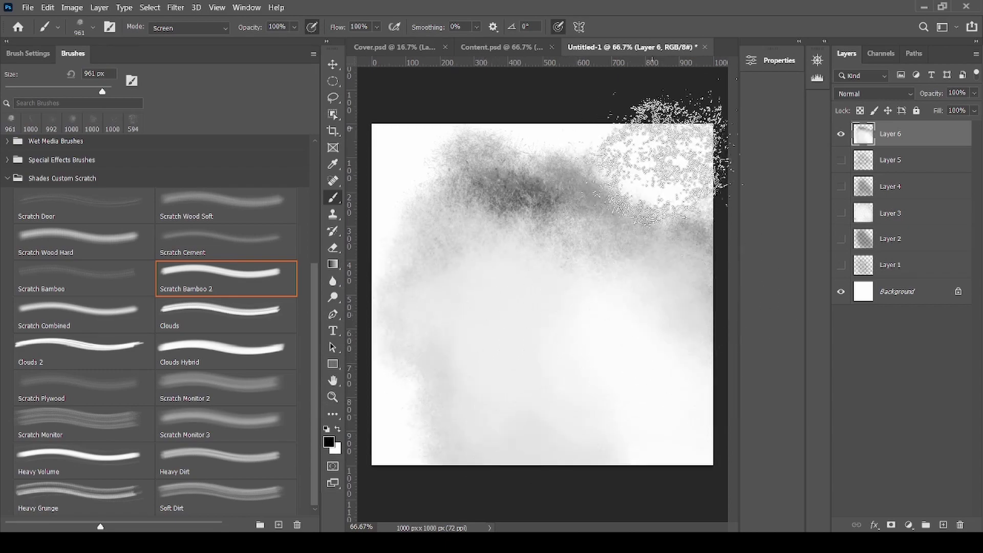
mouse_move(667, 161)
mouse_down()
mouse_move(680, 209)
mouse_move(505, 109)
mouse_move(351, 186)
mouse_up()
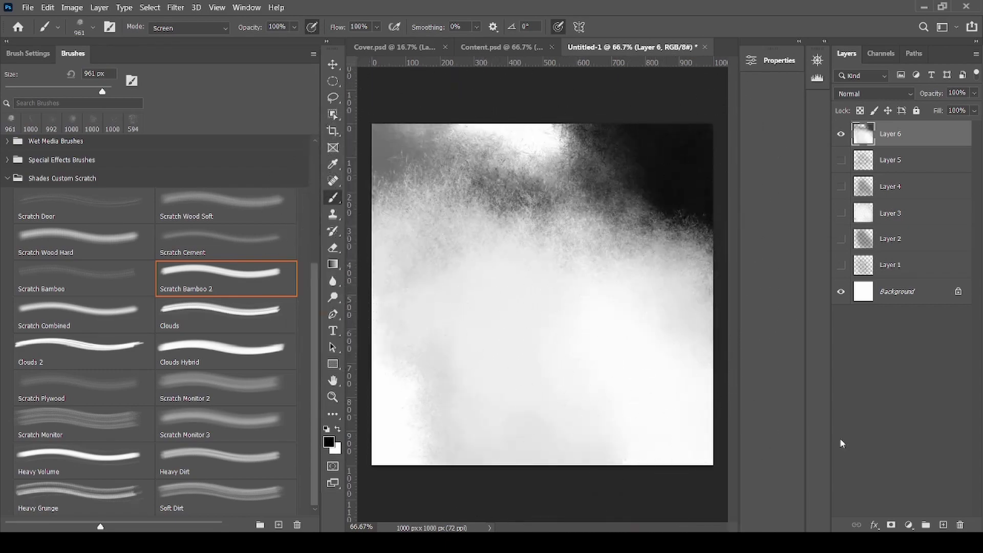
click(841, 133)
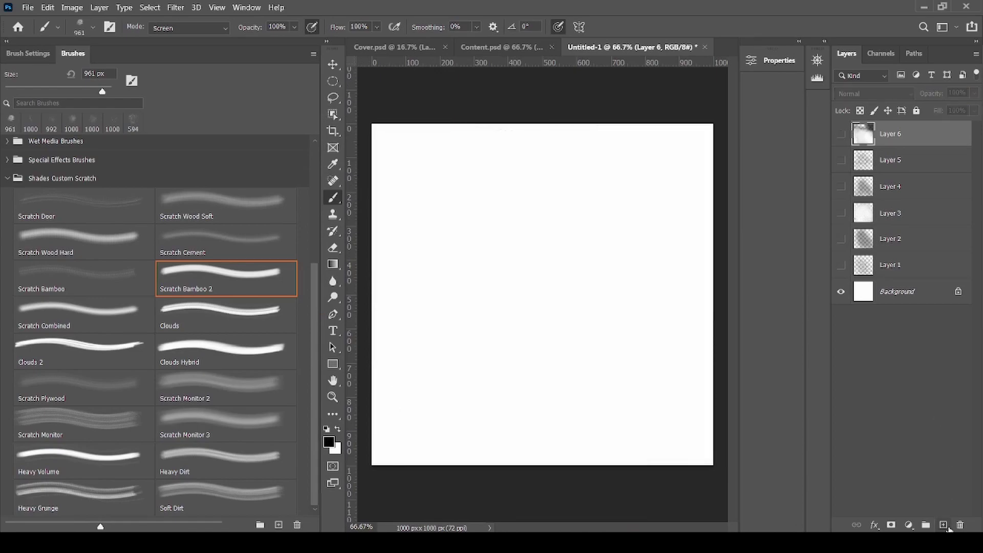
Step: Paint Layer 7 with Scratch Combined grey and white scratches, then hide it
click(146, 305)
drag(473, 256, 444, 307)
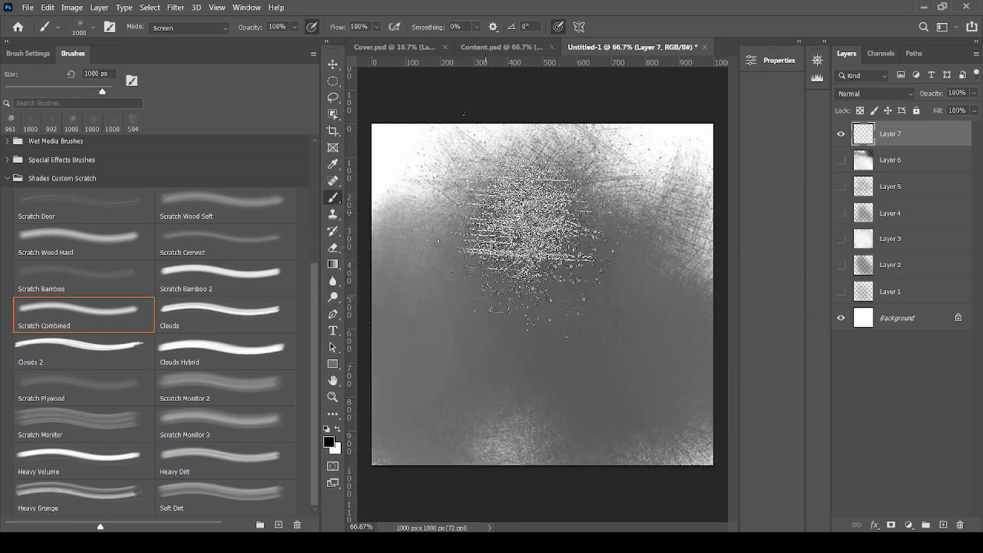
key(x)
drag(511, 245, 717, 429)
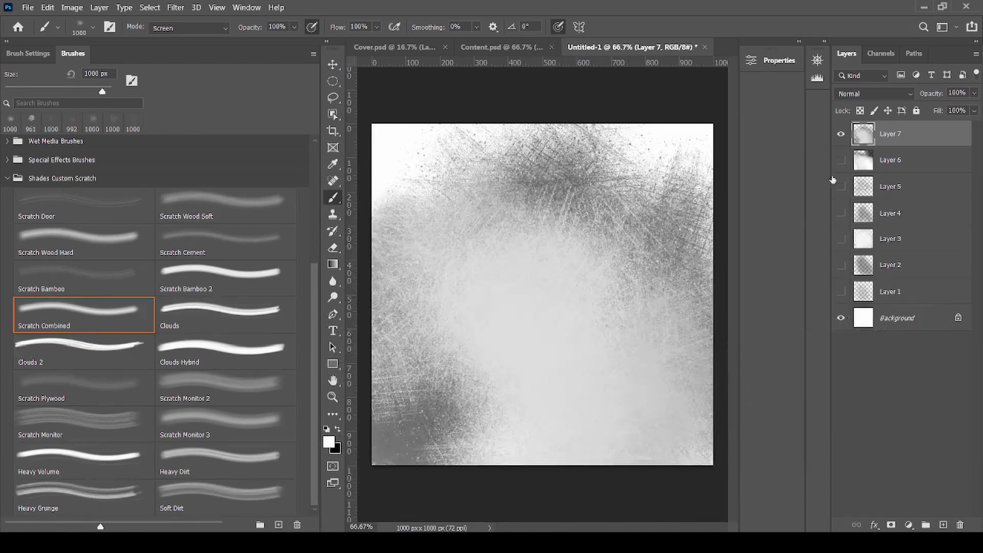
click(841, 138)
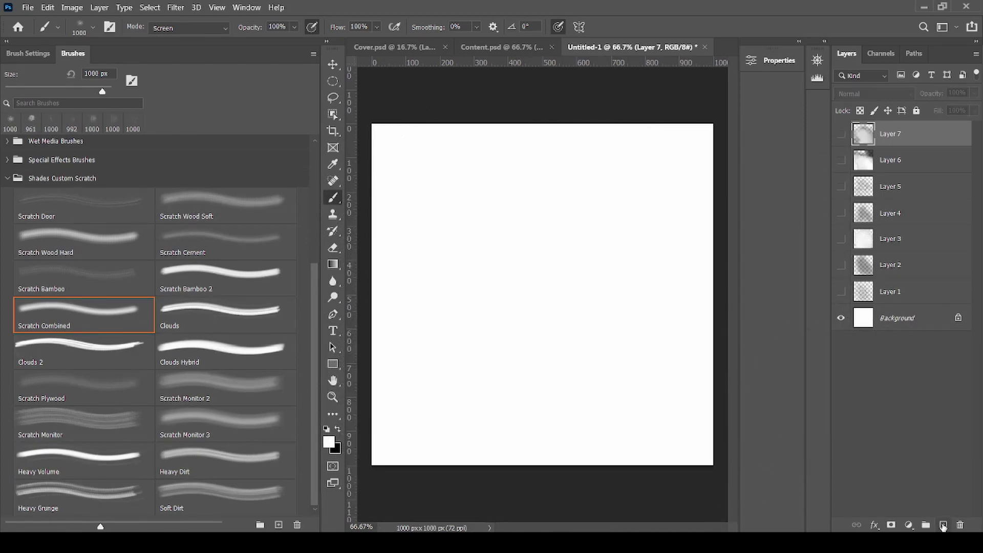
Step: Cover new Layer 8 with grey clouds, including the upper-left area
click(943, 526)
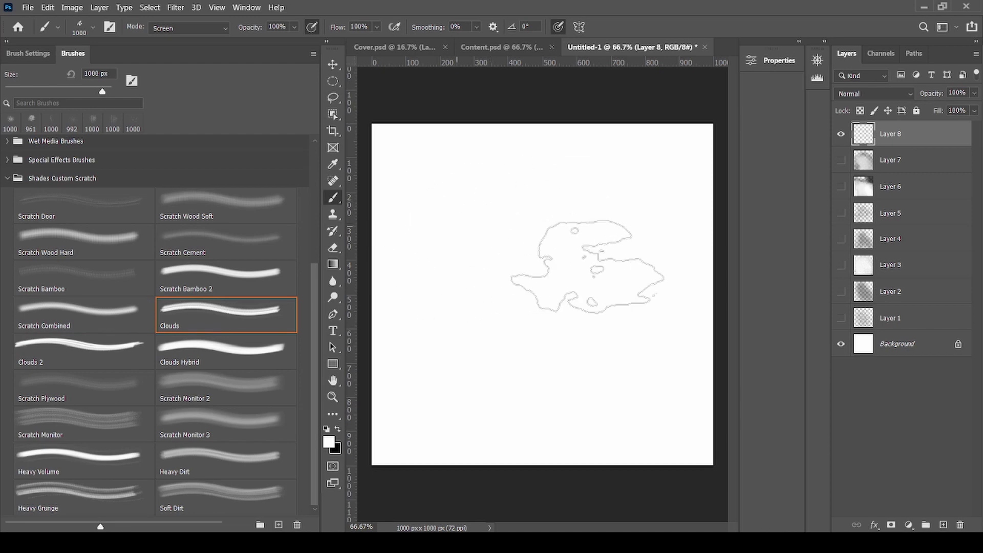
mouse_move(523, 254)
mouse_down()
mouse_move(416, 326)
mouse_move(512, 468)
mouse_up()
drag(415, 126, 620, 169)
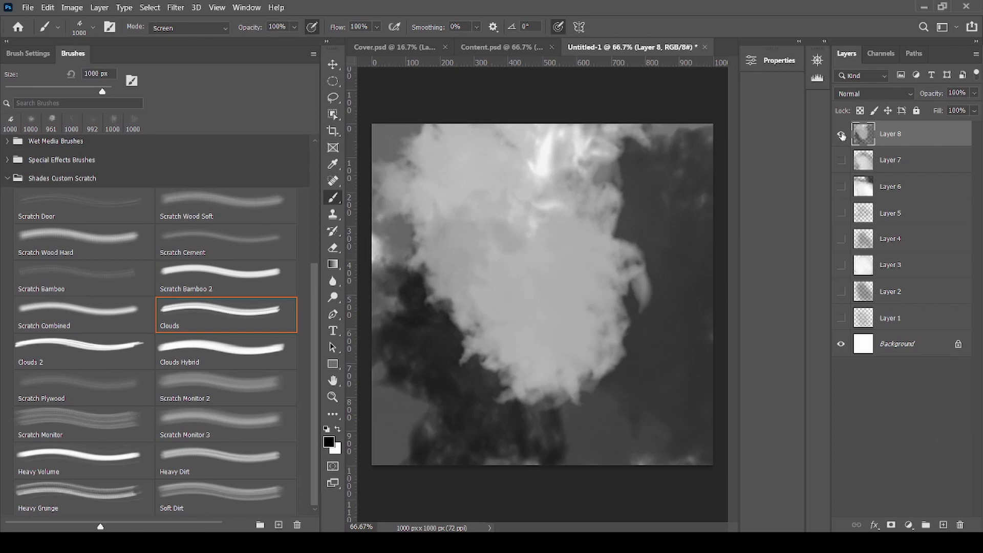
Step: Paint a grey cloud with brighter white strokes on new Layer 9, then hide it
click(945, 524)
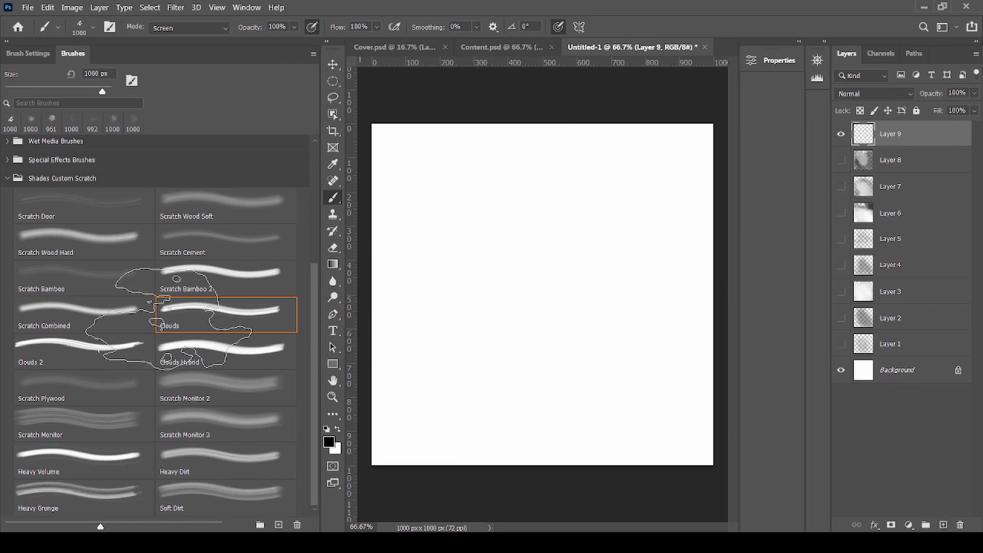
drag(470, 266, 527, 353)
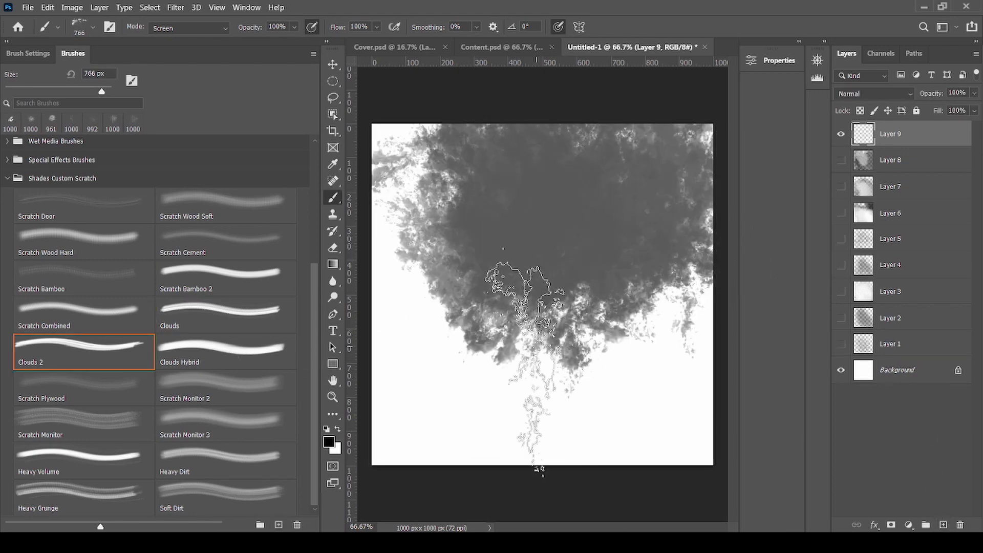
key(x)
mouse_move(548, 240)
mouse_down()
mouse_move(697, 230)
mouse_move(548, 394)
mouse_move(548, 460)
mouse_move(647, 406)
mouse_move(368, 169)
mouse_move(378, 266)
mouse_up()
key(x)
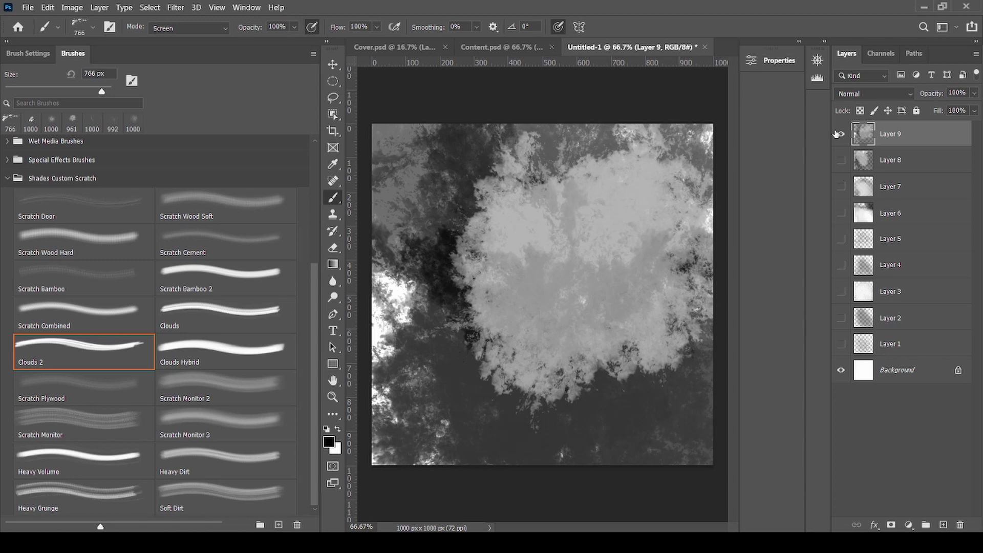
key(Delete)
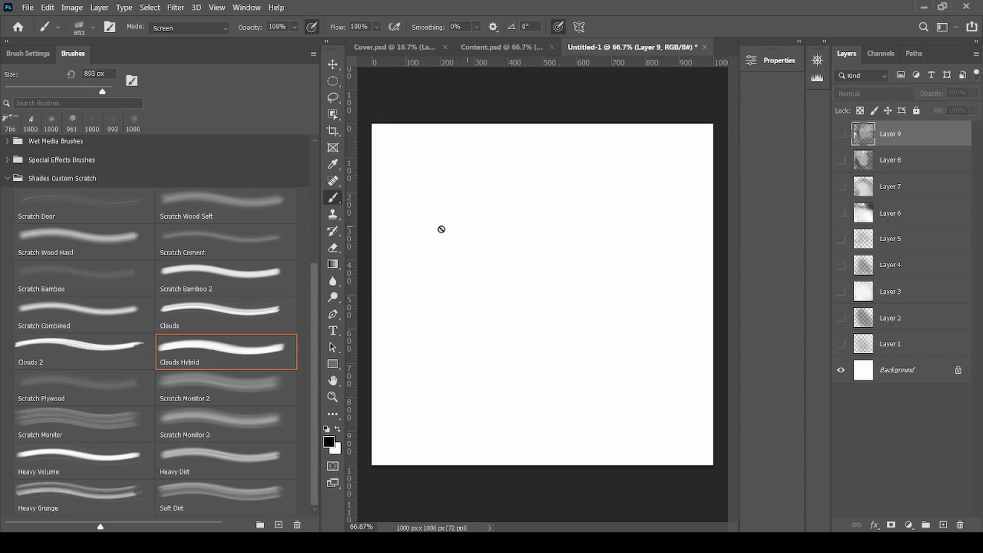
click(840, 135)
Step: Paint a mottled Clouds Hybrid texture on new Layer 10, darkening the bottom, then hide it
click(944, 523)
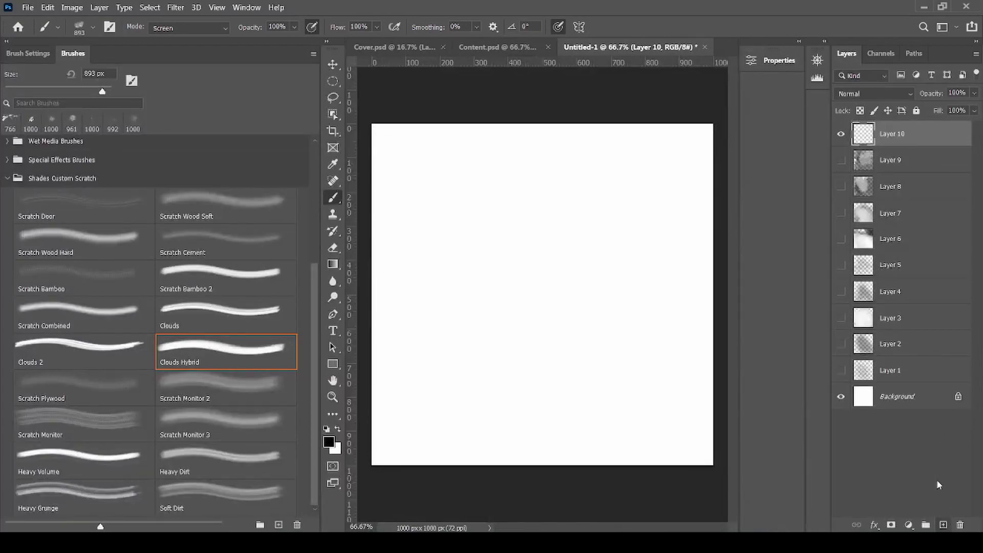
mouse_move(412, 233)
mouse_down()
mouse_move(511, 264)
mouse_move(680, 259)
mouse_up()
key(x)
mouse_move(537, 251)
mouse_down()
mouse_move(614, 307)
mouse_move(450, 366)
mouse_move(483, 420)
mouse_up()
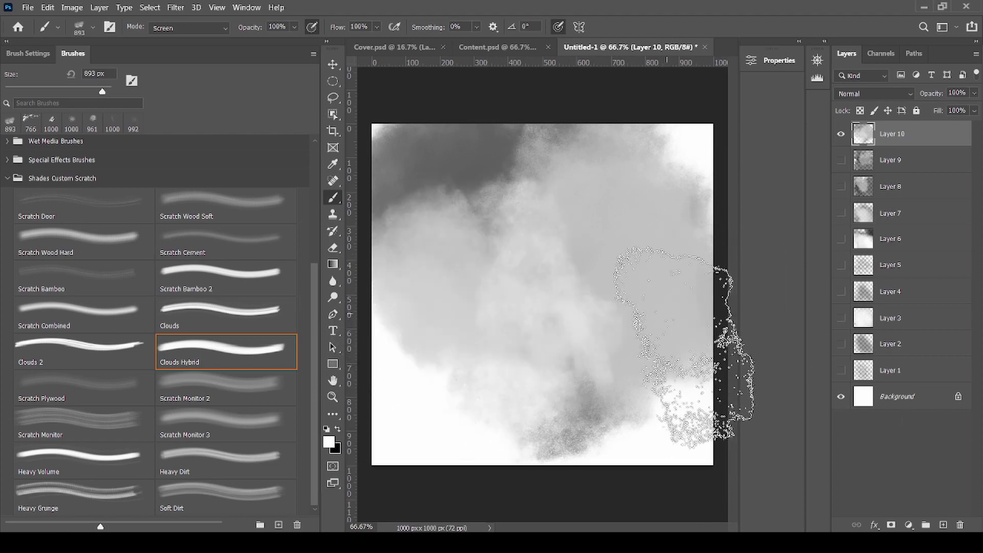
key(x)
mouse_move(702, 329)
mouse_down()
mouse_move(746, 428)
mouse_move(669, 471)
mouse_up()
drag(384, 381, 624, 428)
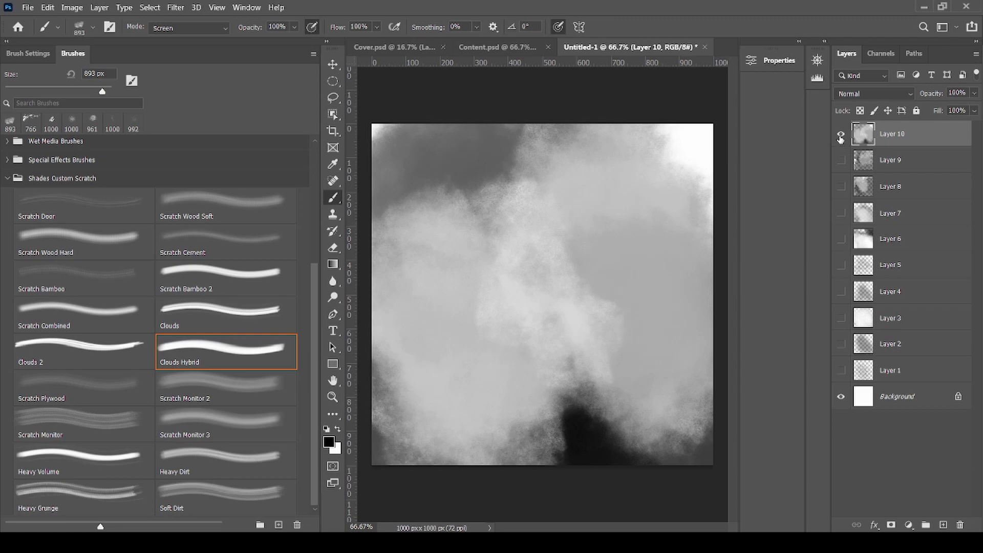
click(841, 135)
Step: Spray a speckled Scratch Plywood texture over new Layer 11 and hide it
click(943, 525)
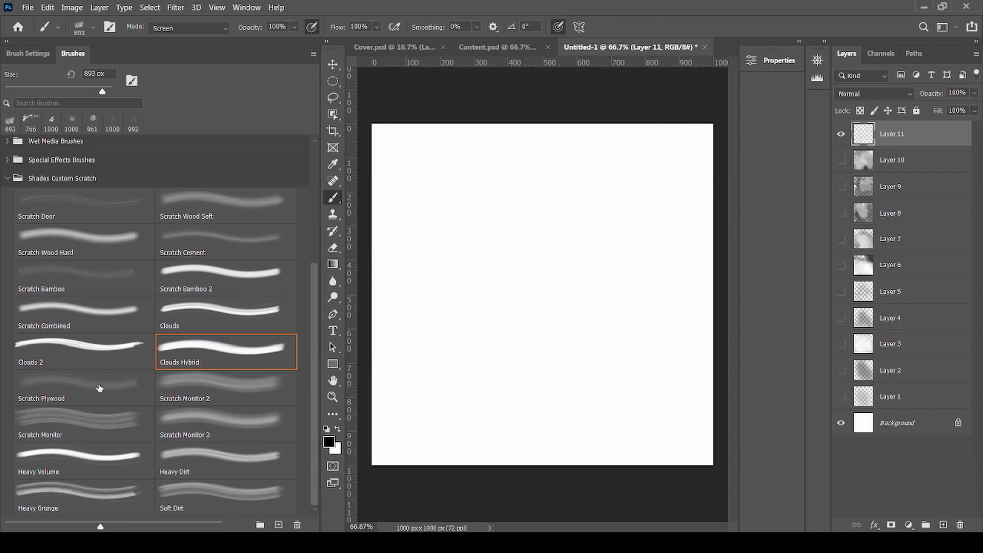
mouse_move(512, 282)
mouse_down()
mouse_move(512, 363)
mouse_move(655, 353)
mouse_up()
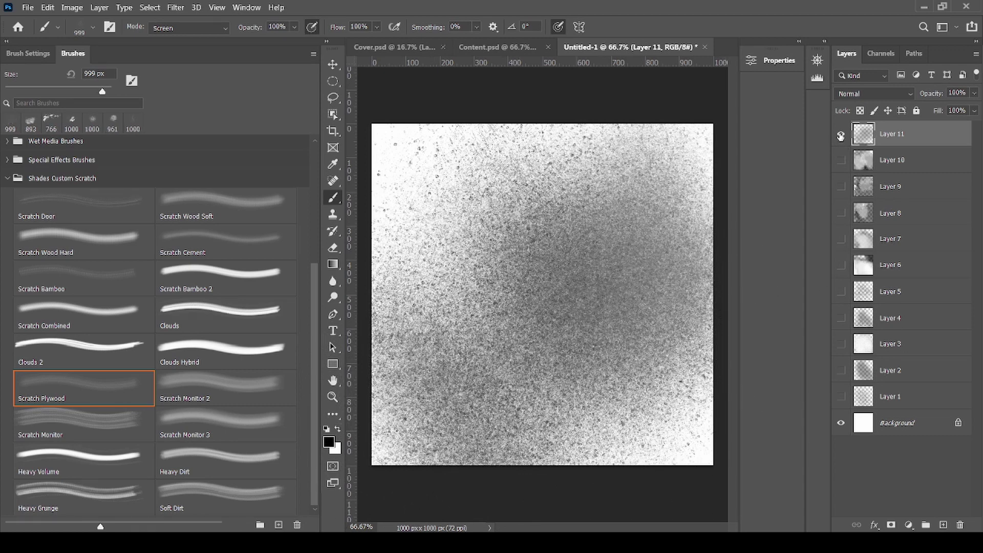
click(839, 135)
Step: Darken the whole of new Layer 12 with repeated spray-texture strokes
click(944, 525)
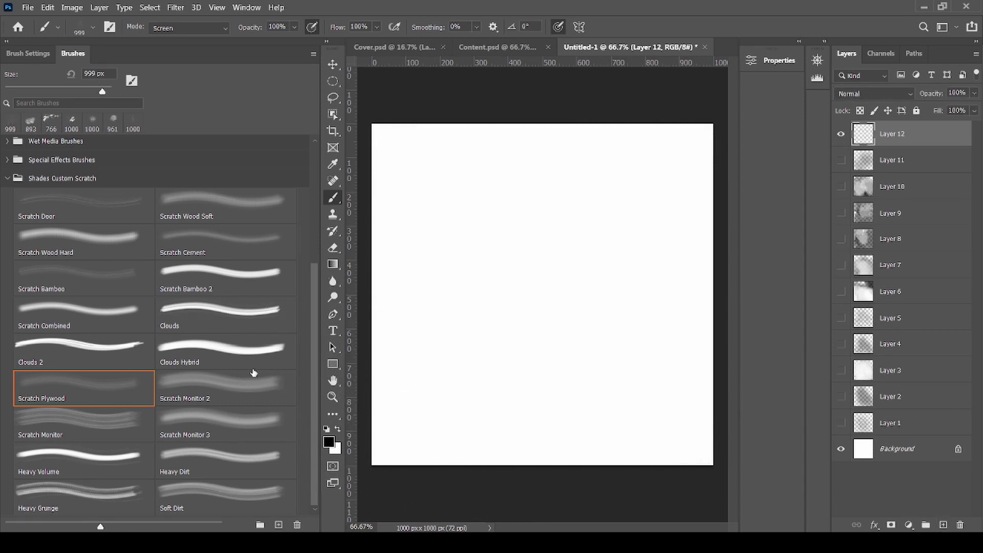
drag(512, 302, 594, 461)
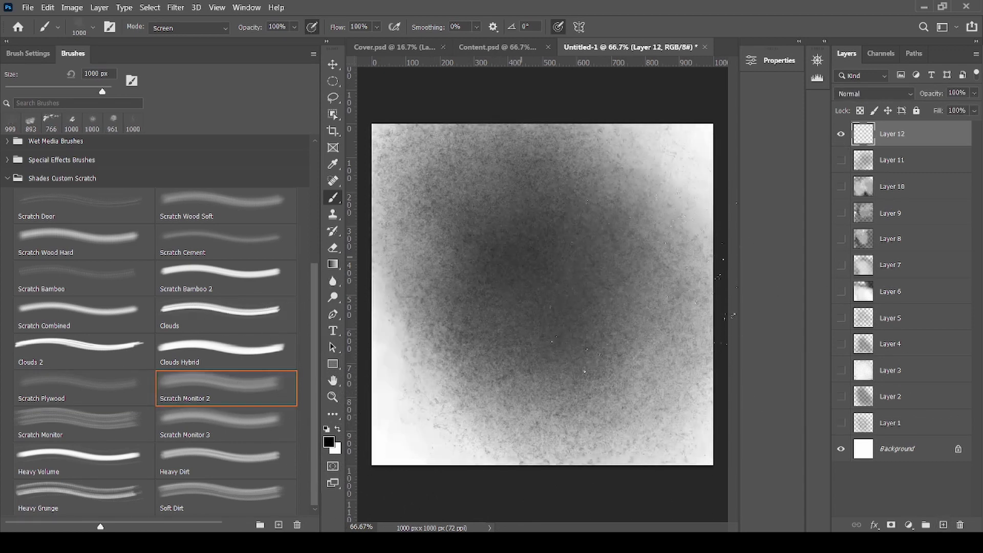
drag(652, 440, 460, 349)
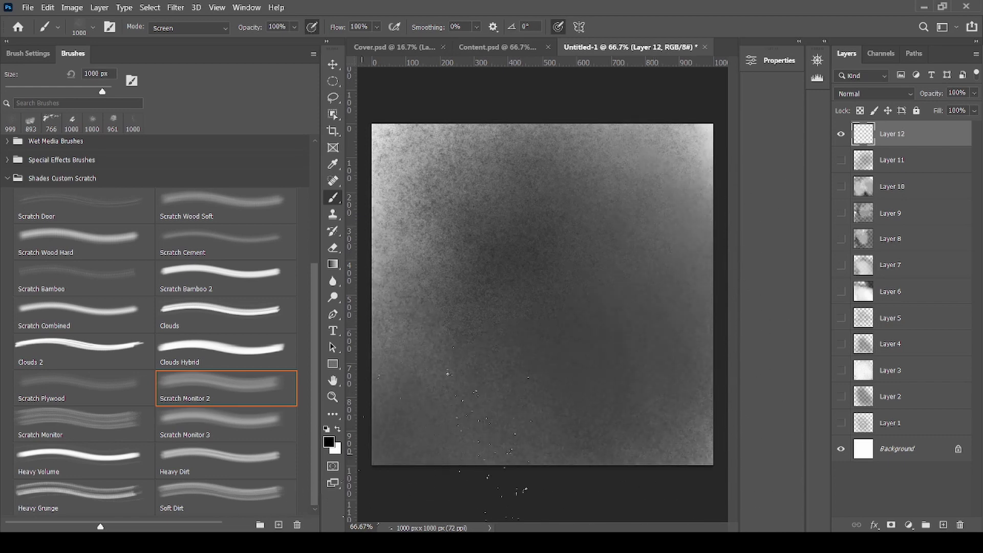
drag(524, 347, 755, 332)
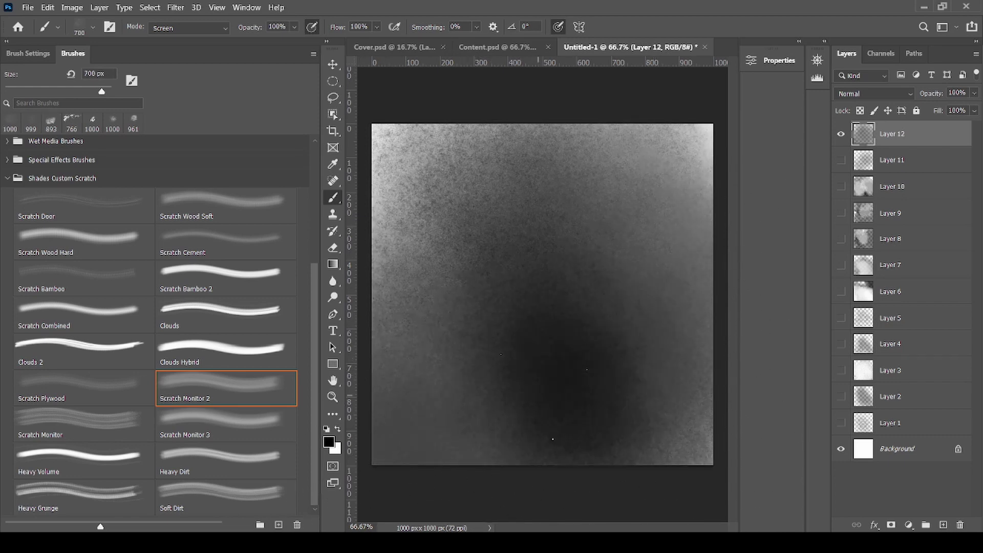
drag(565, 399, 369, 284)
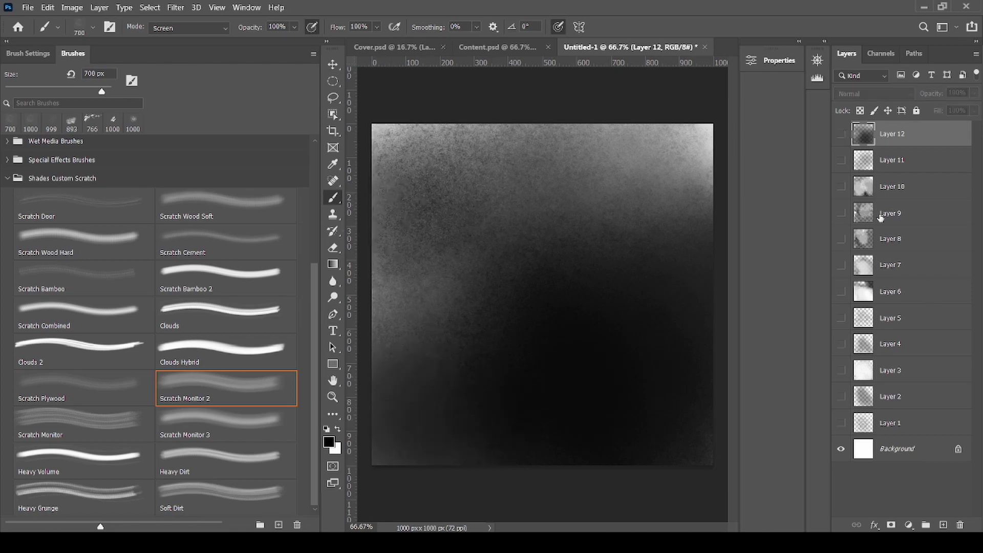
Step: Cover new Layer 13 with Scratch Monitor grunge texture and hide it
click(943, 524)
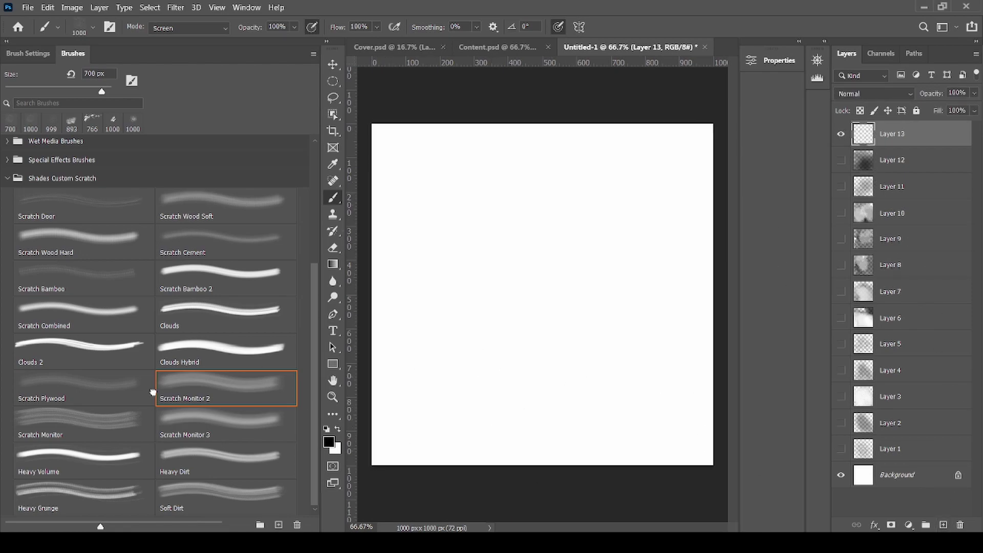
click(77, 423)
mouse_move(435, 332)
mouse_down()
mouse_move(760, 256)
mouse_move(751, 360)
mouse_up()
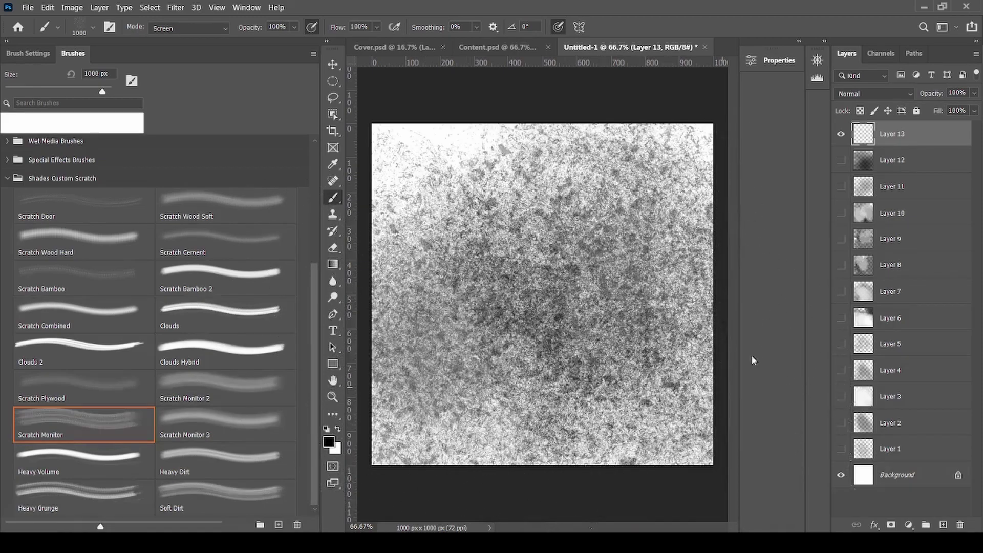
click(840, 135)
Step: Paint dark grey Scratch Monitor 3 grunge on new Layer 14, hide it, and add Layer 15
click(943, 524)
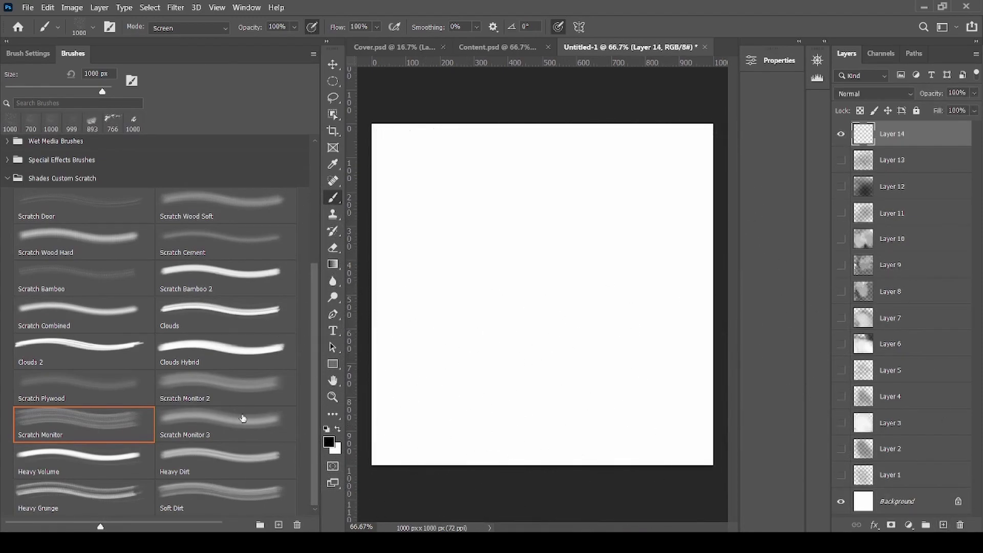
drag(520, 241, 409, 478)
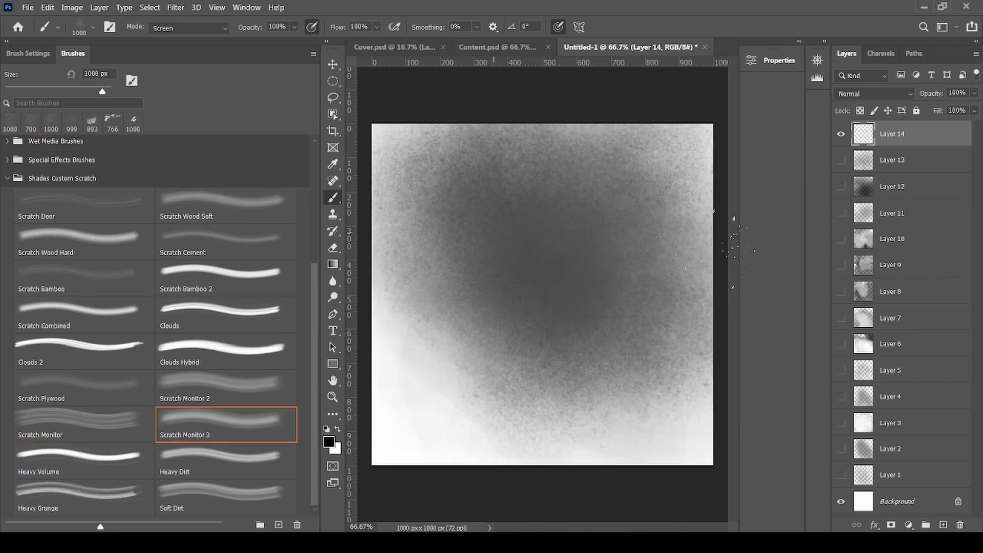
click(410, 478)
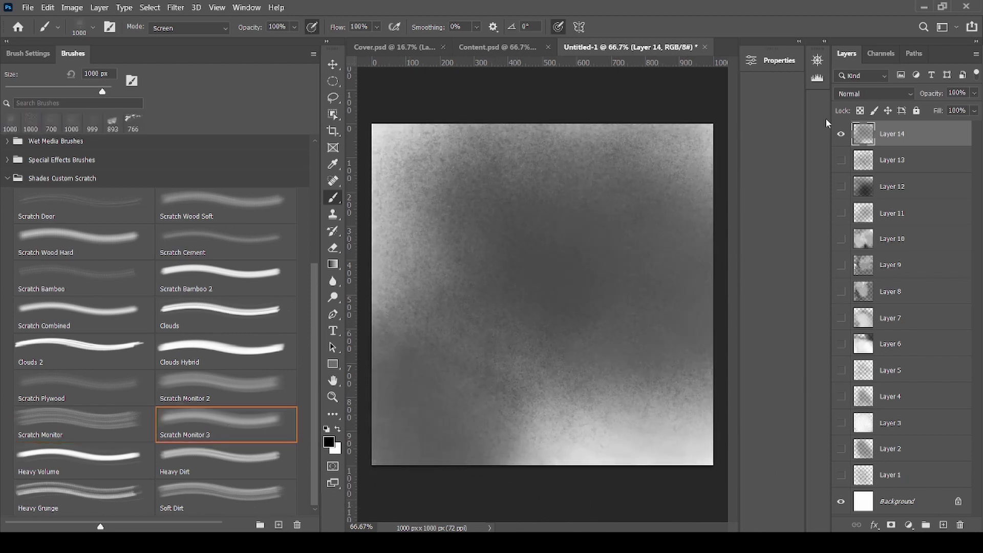
click(840, 136)
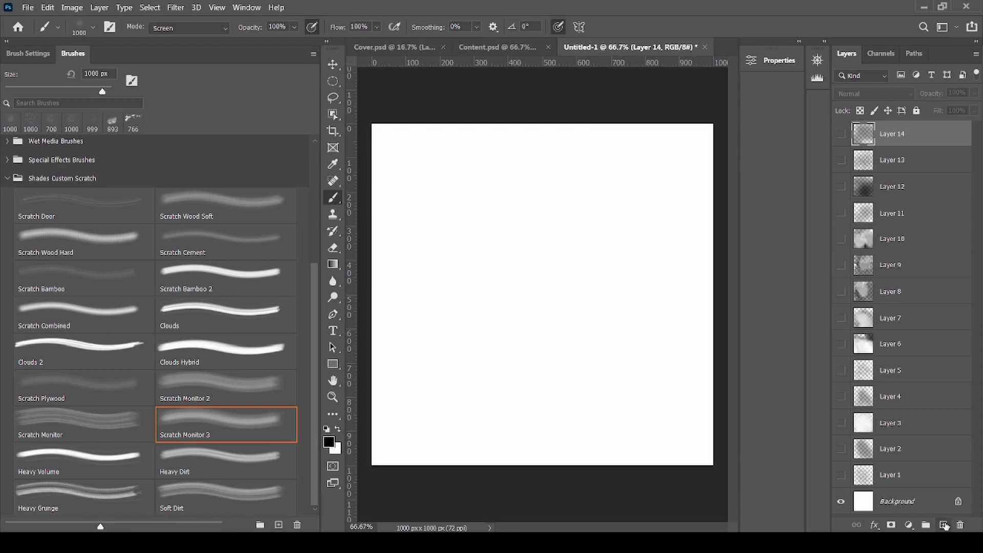
click(944, 525)
Step: Paint grey Heavy Volume cloud strokes across the lower part of Layer 15, then hide it
click(113, 447)
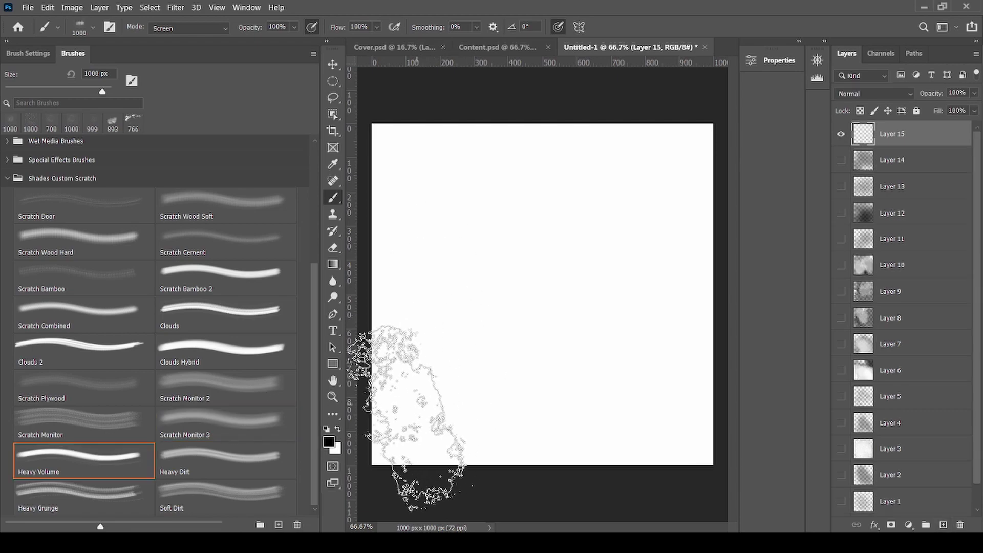
mouse_move(412, 394)
mouse_down()
mouse_move(686, 451)
mouse_move(473, 164)
mouse_move(504, 329)
mouse_move(435, 384)
mouse_move(563, 358)
mouse_up()
key(x)
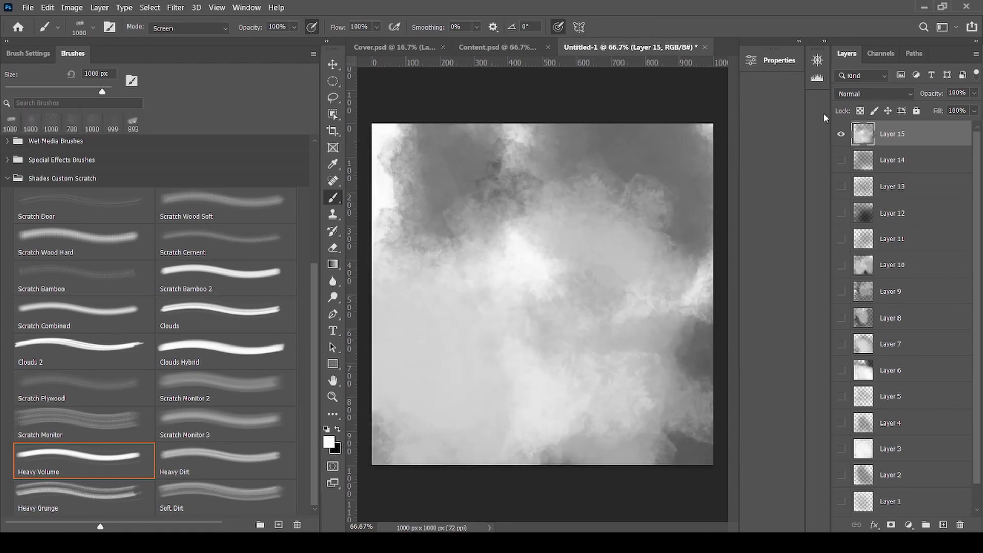
click(840, 136)
Step: Cover new Layer 16 with Heavy Dirt strokes lightened by white, hide it, and add Layer 17
click(943, 525)
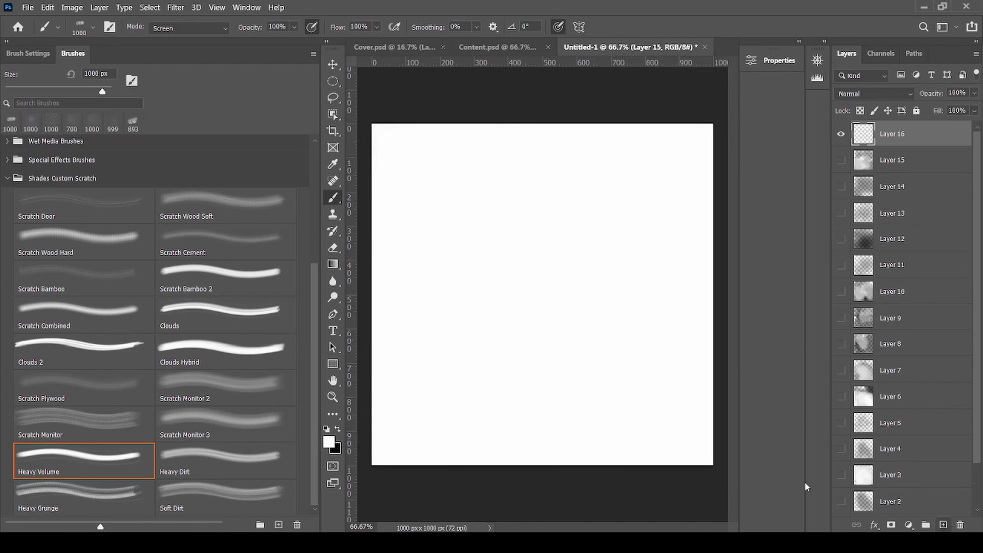
mouse_move(390, 384)
mouse_down()
mouse_move(410, 394)
mouse_move(583, 291)
mouse_move(512, 440)
mouse_move(724, 323)
mouse_move(522, 471)
mouse_move(440, 102)
mouse_move(340, 133)
mouse_move(716, 307)
mouse_move(374, 435)
mouse_move(527, 492)
mouse_move(691, 230)
mouse_move(497, 215)
mouse_move(471, 492)
mouse_move(658, 471)
mouse_move(725, 374)
mouse_up()
key(x)
key(x)
mouse_move(727, 327)
mouse_down()
mouse_move(528, 100)
mouse_move(563, 205)
mouse_move(538, 100)
mouse_move(496, 267)
mouse_move(400, 441)
mouse_move(389, 256)
mouse_move(666, 179)
mouse_move(617, 110)
mouse_move(417, 100)
mouse_move(637, 471)
mouse_move(722, 389)
mouse_up()
key(x)
key(x)
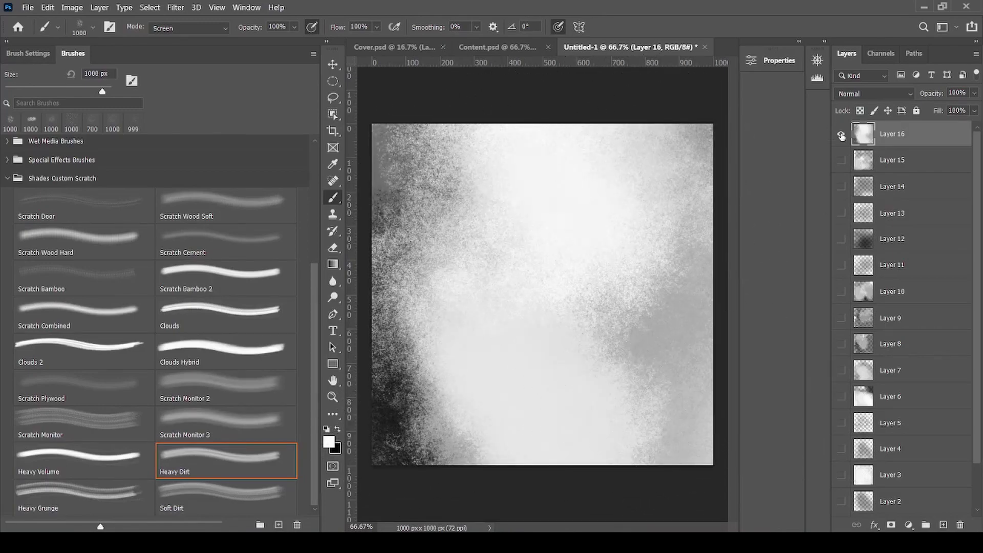
click(841, 136)
click(942, 525)
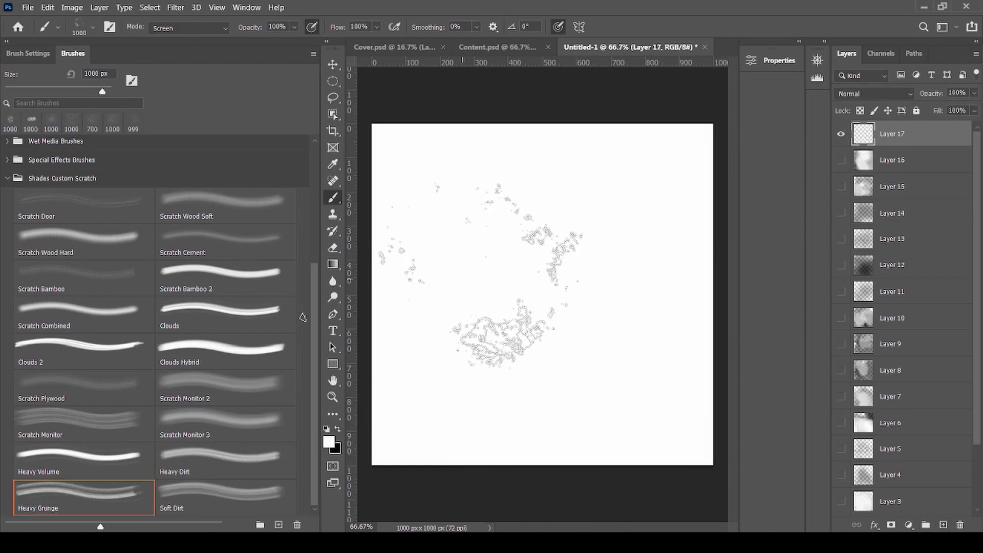
Step: Cover Layer 17 with dark Heavy Grunge, lighten it with white strokes, then hide it
key(x)
click(486, 245)
mouse_move(512, 245)
mouse_down()
mouse_move(512, 425)
mouse_move(645, 399)
mouse_up()
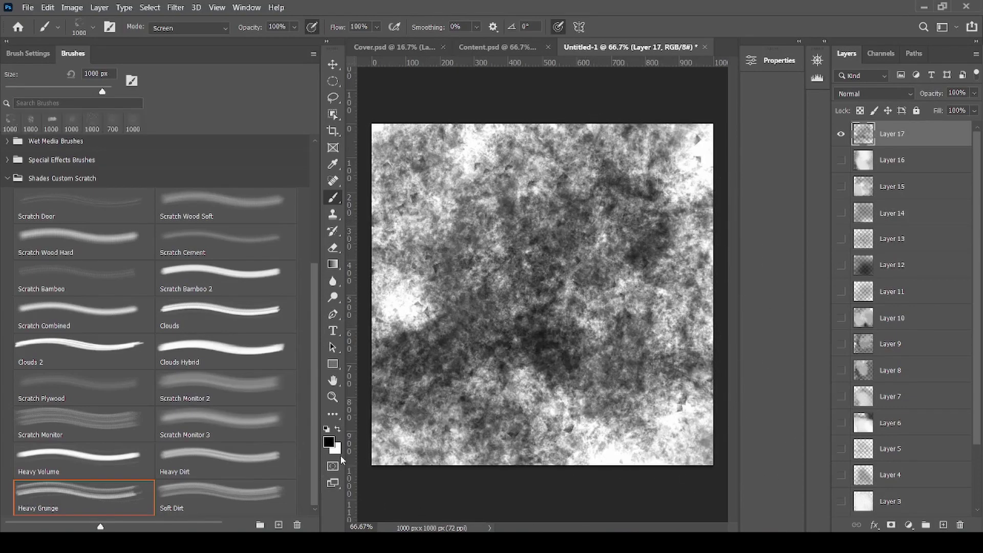
mouse_move(517, 307)
mouse_down()
mouse_move(527, 251)
mouse_move(589, 358)
mouse_move(537, 328)
mouse_up()
drag(563, 256, 639, 220)
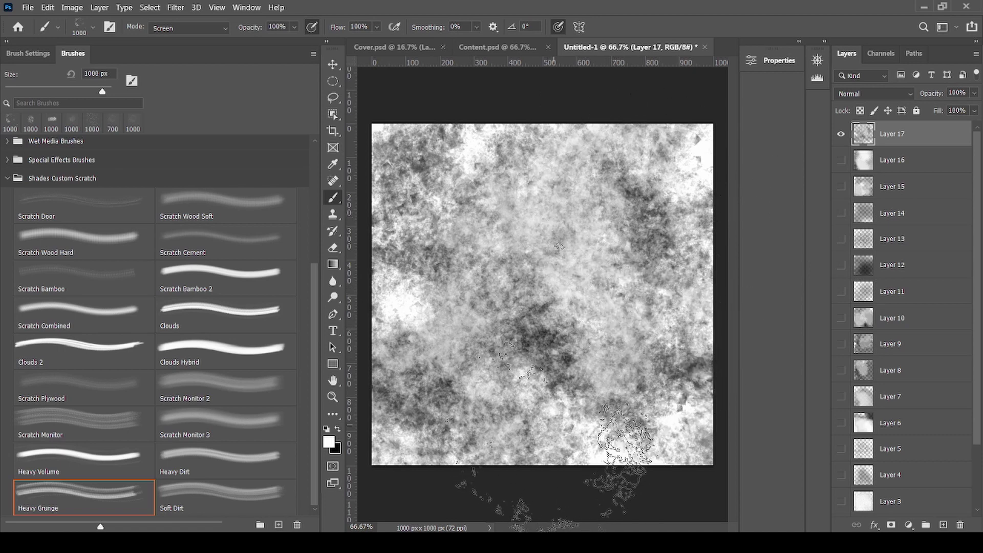
alt+click(835, 161)
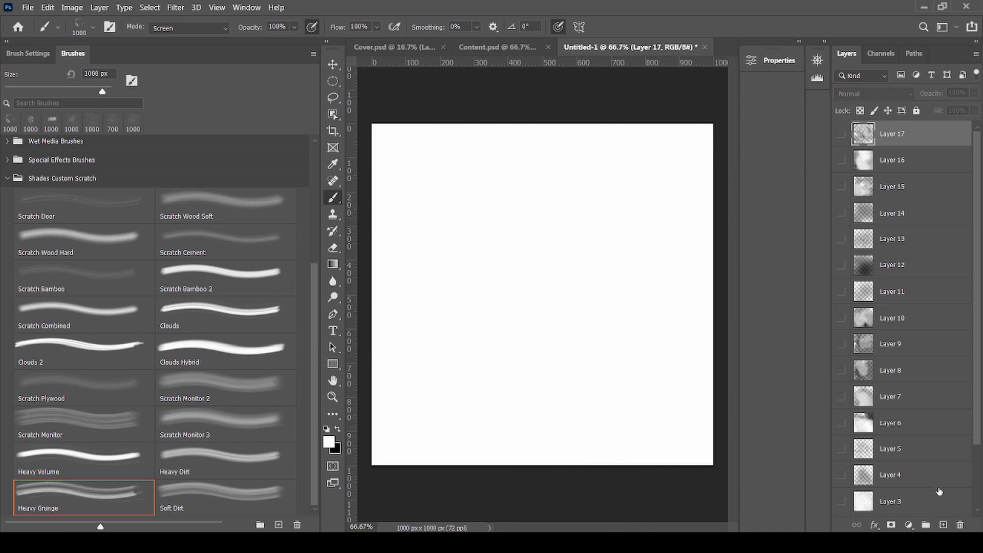
Step: Paint Soft Dirt over new Layer 18, darkening the edges and centre, then hide it
click(942, 525)
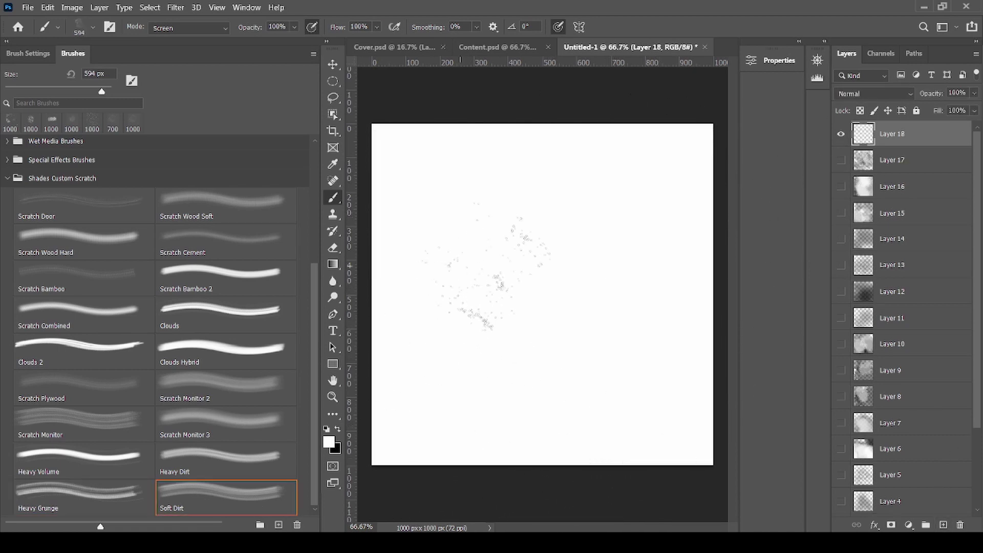
mouse_move(471, 200)
mouse_down()
mouse_move(512, 287)
mouse_move(629, 184)
mouse_move(666, 174)
mouse_move(666, 205)
mouse_up()
mouse_move(660, 358)
mouse_down()
mouse_move(640, 409)
mouse_move(394, 453)
mouse_up()
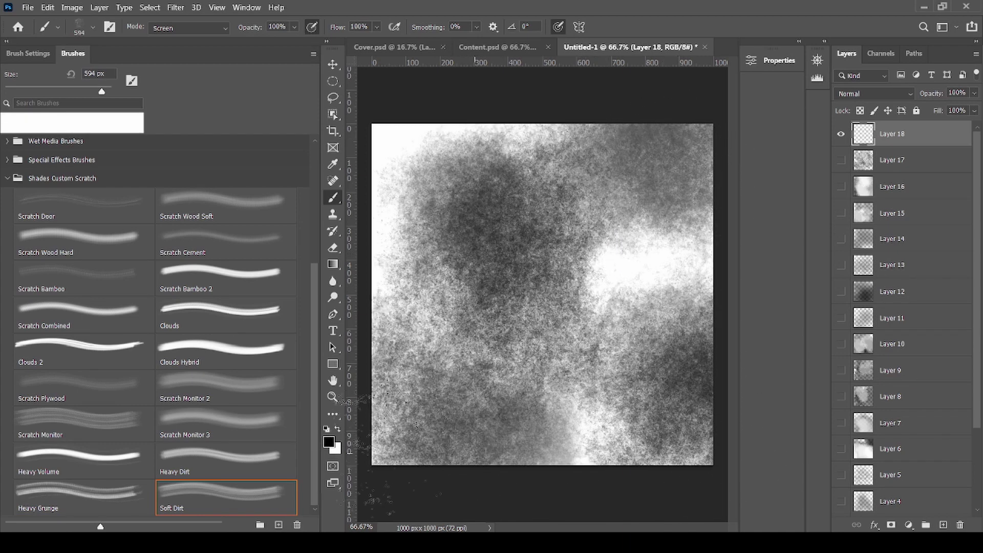
mouse_move(424, 121)
mouse_down()
mouse_move(420, 205)
mouse_move(661, 307)
mouse_move(650, 266)
mouse_move(581, 399)
mouse_move(461, 230)
mouse_move(542, 348)
mouse_up()
key(x)
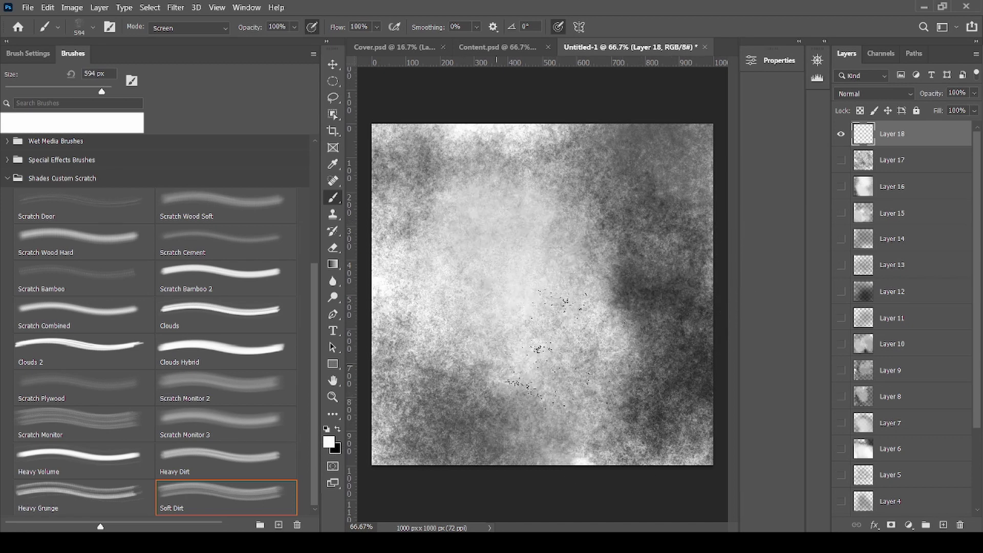
click(841, 135)
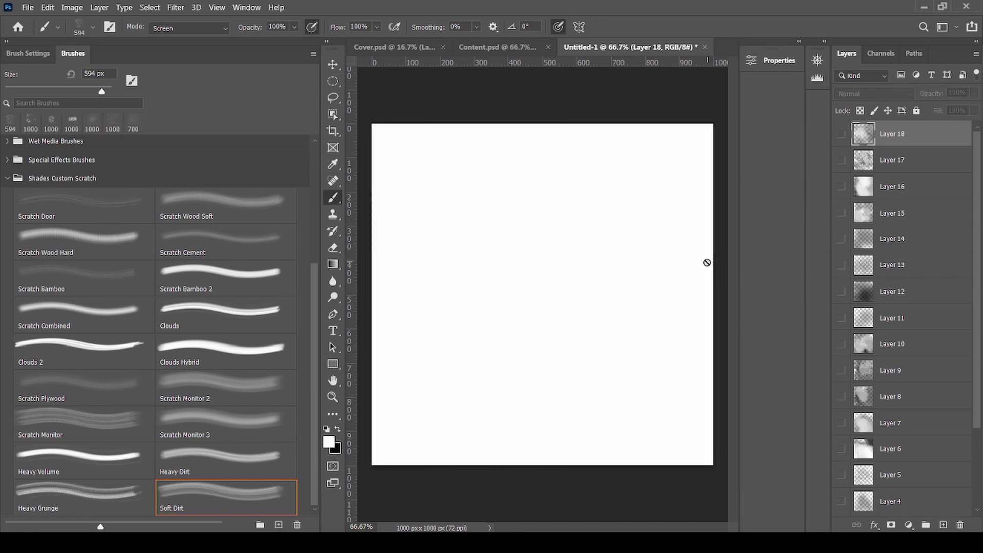